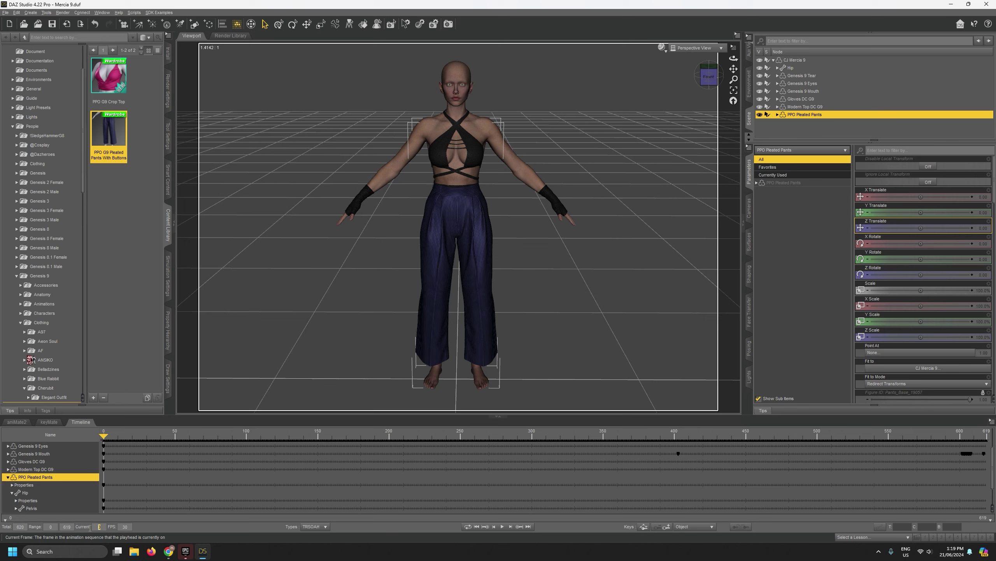
Preview the pose at frame 31, then set the animation to frame 13.
{"action": "type", "text": "31"}
{"action": "key", "text": "Return"}
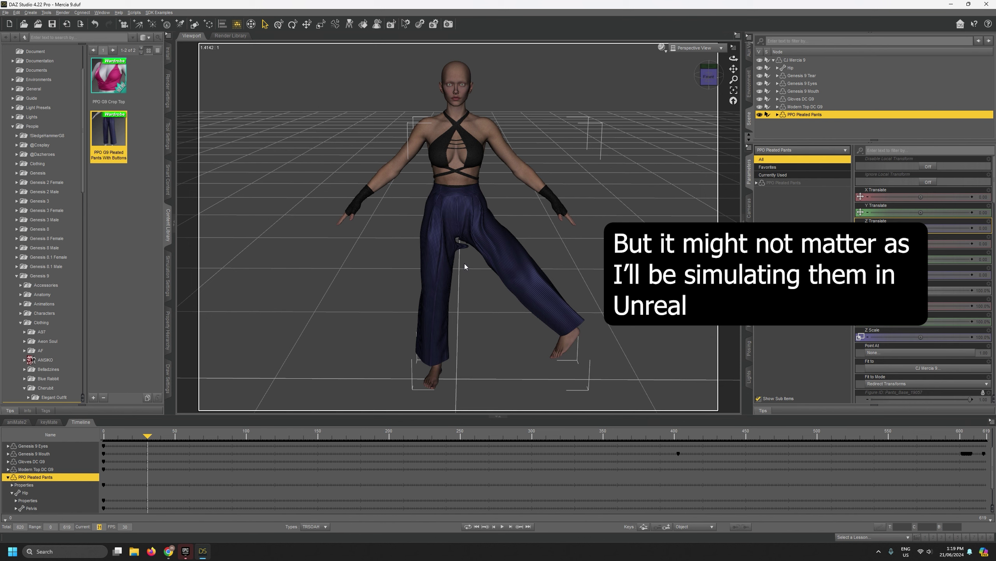
{"action": "left_click", "coordinate": [121, 435]}
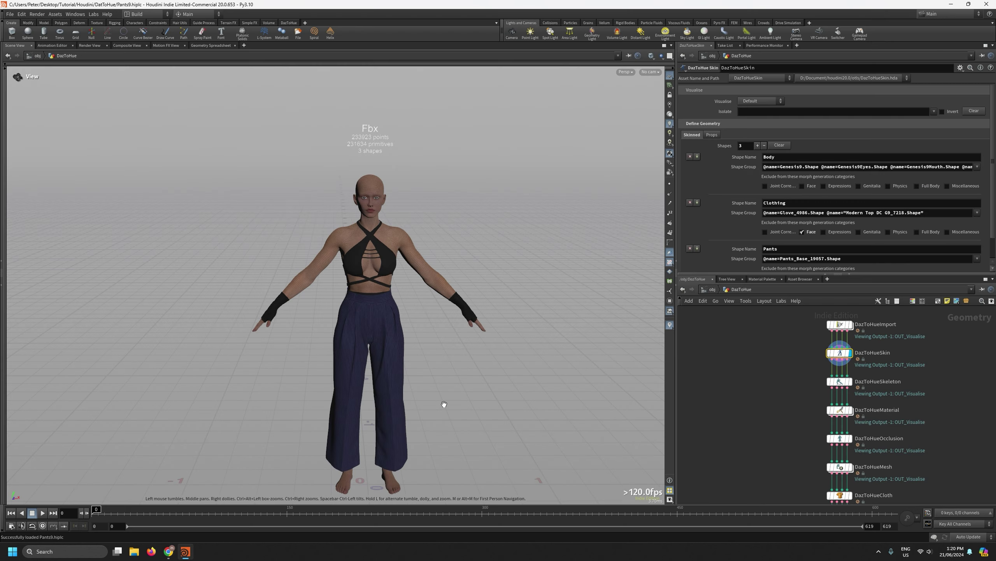
{"action": "middle_click_drag", "start_coordinate": [444, 404], "coordinate": [397, 355]}
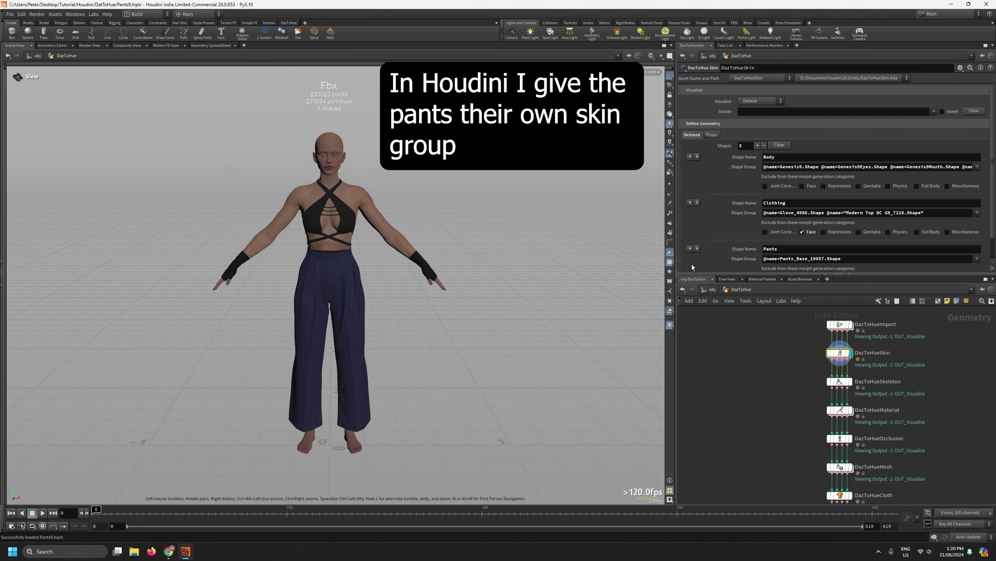
{"action": "scroll", "coordinate": [692, 265], "scroll_direction": "down", "scroll_amount": 2}
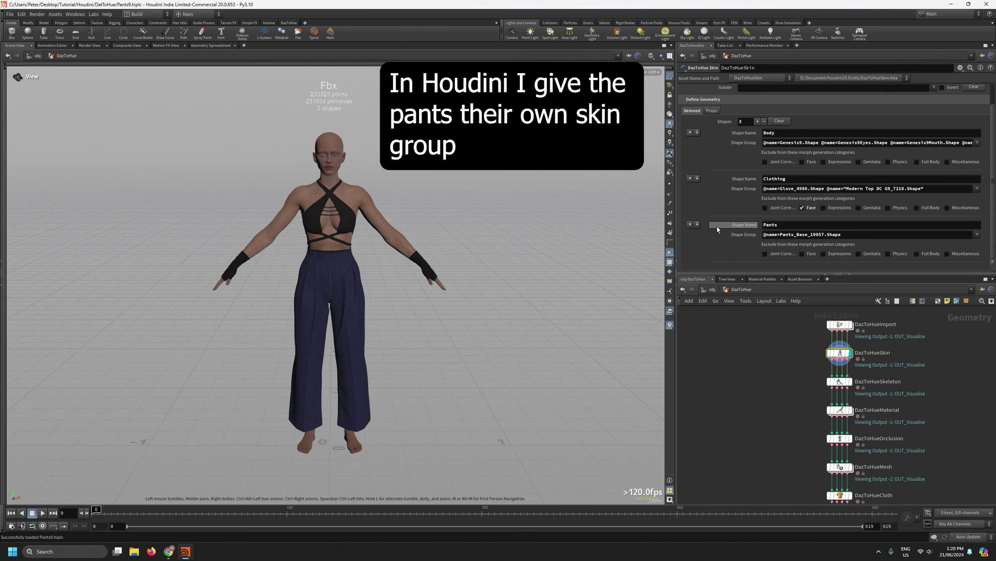
{"action": "left_click", "coordinate": [934, 88]}
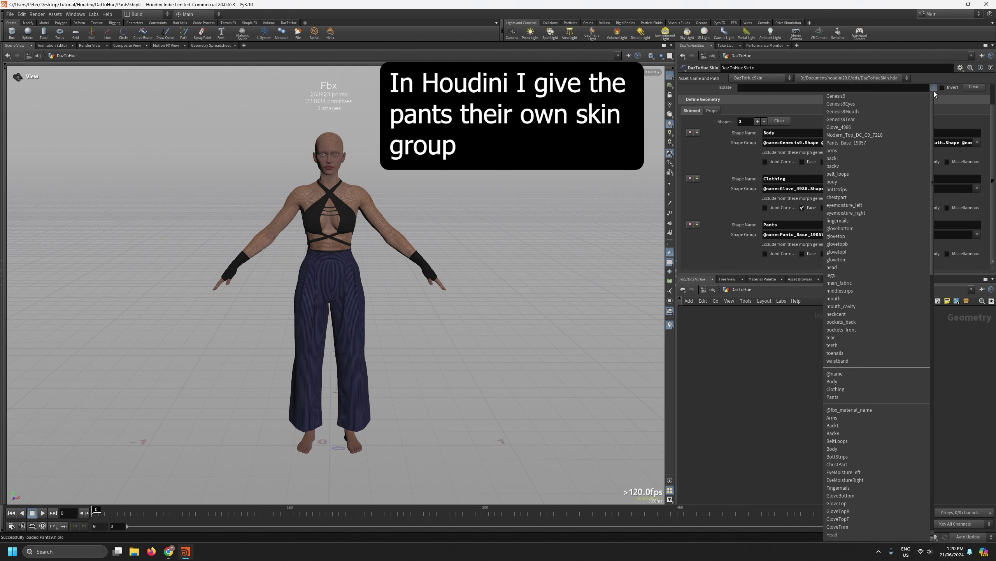
{"action": "left_click", "coordinate": [862, 395]}
{"action": "left_click", "coordinate": [972, 88]}
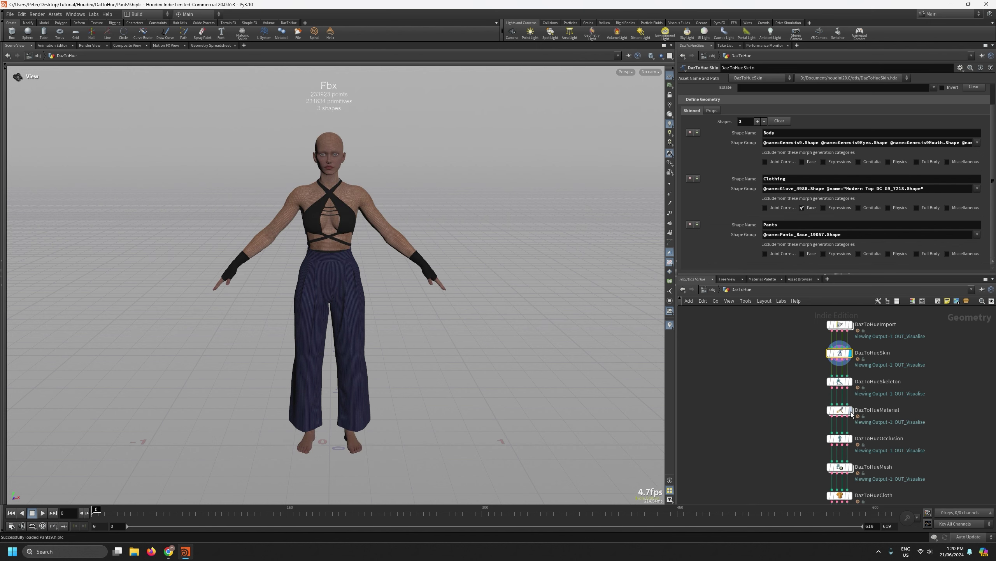
{"action": "left_click", "coordinate": [840, 410]}
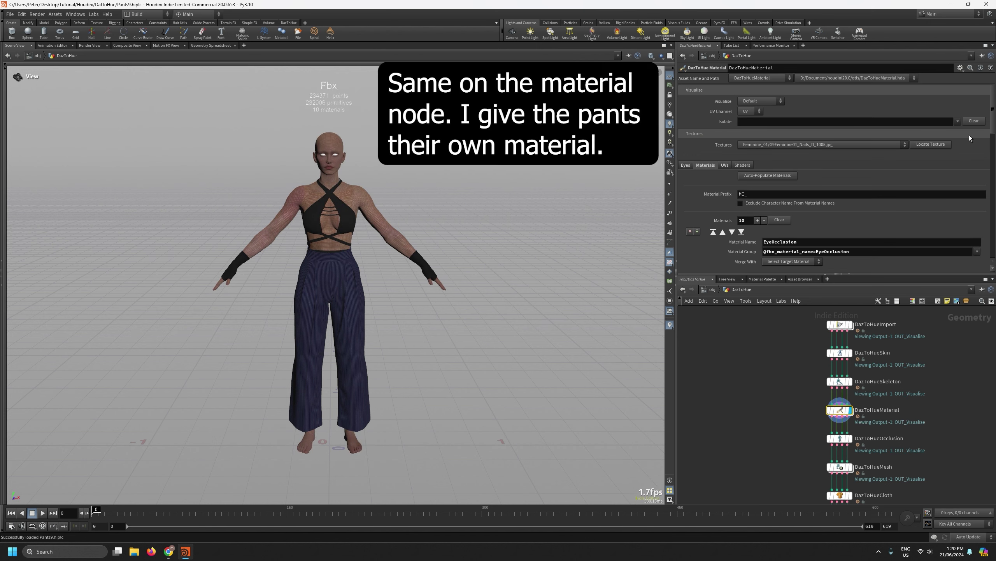
Isolate the MI_Pants9Pants material to check the Pants assignment, then show the whole character.
{"action": "scroll", "coordinate": [982, 260], "scroll_direction": "down", "scroll_amount": 8}
{"action": "scroll", "coordinate": [982, 260], "scroll_direction": "down", "scroll_amount": 2}
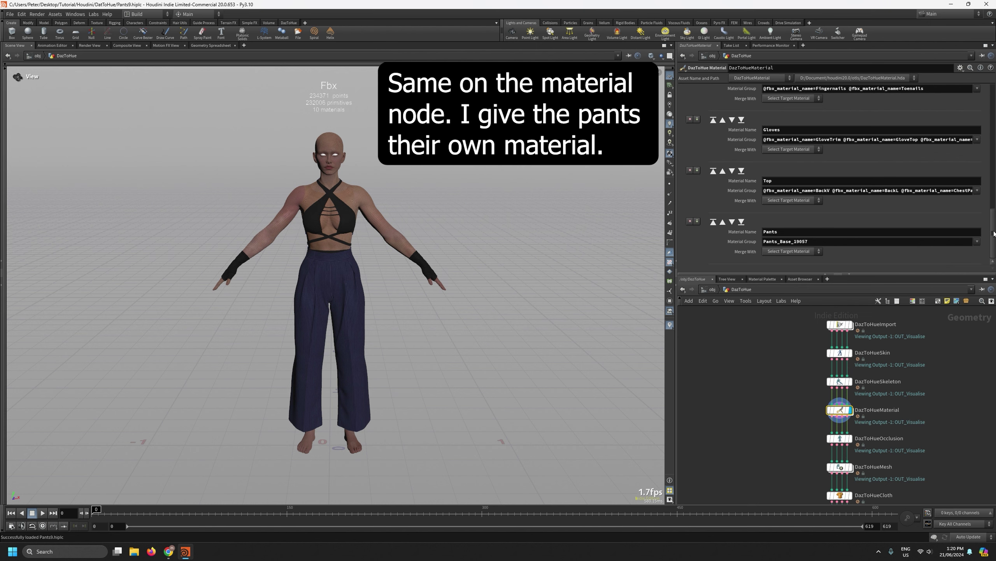
{"action": "left_click_drag", "start_coordinate": [994, 233], "coordinate": [993, 109]}
{"action": "left_click", "coordinate": [958, 122]}
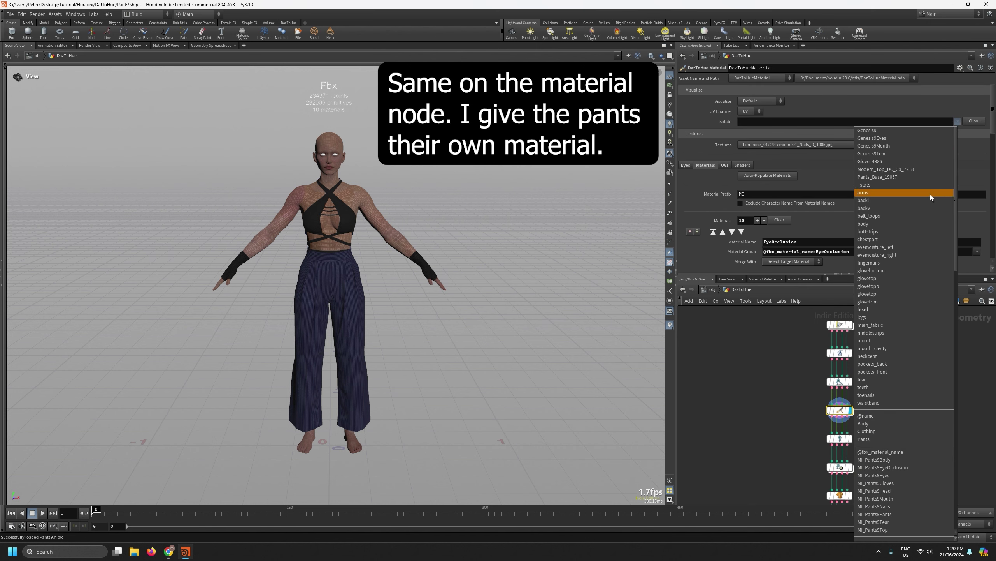
{"action": "left_click", "coordinate": [889, 515]}
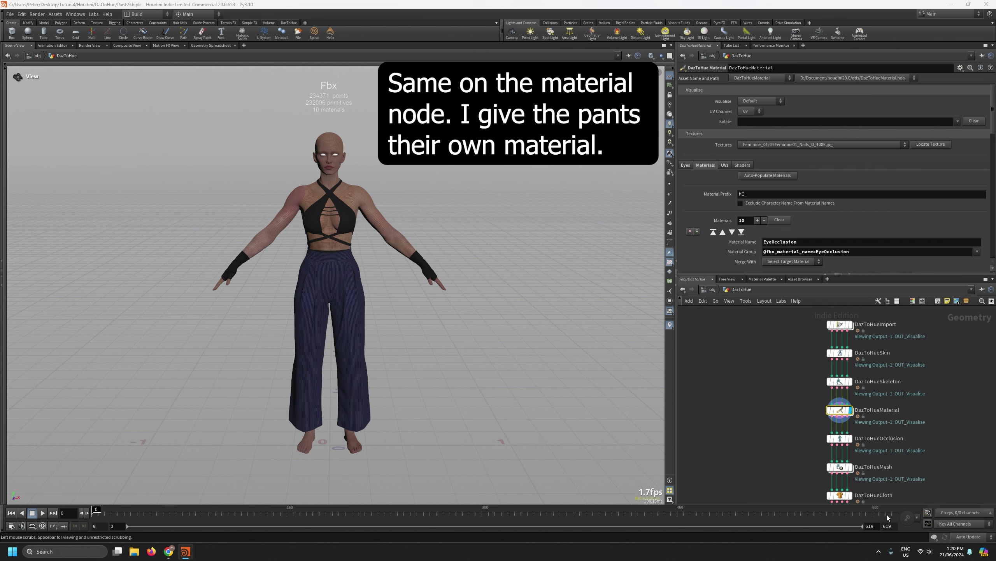
{"action": "left_click", "coordinate": [975, 122]}
{"action": "middle_click_drag", "start_coordinate": [929, 428], "coordinate": [907, 392]}
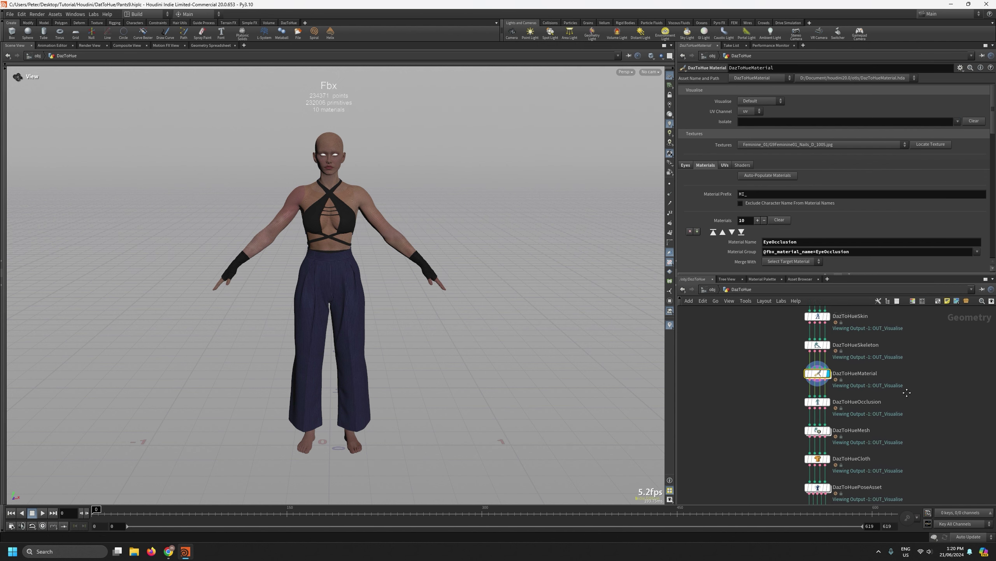
Display DazToHueCloth and inspect the proxy pants remeshed at 0.005 triangle size with 35% edges.
{"action": "left_click_drag", "start_coordinate": [275, 322], "coordinate": [340, 325]}
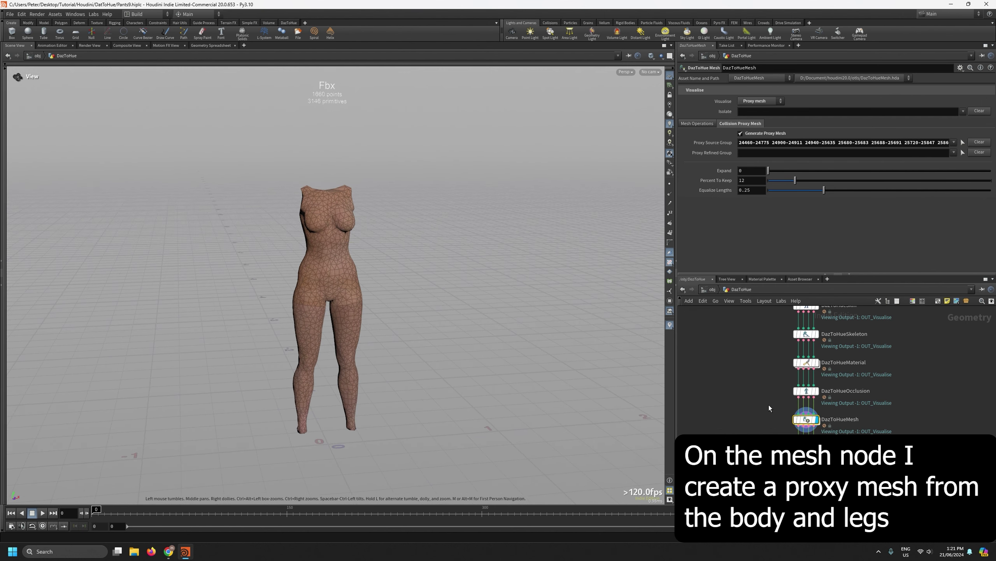
{"action": "left_click", "coordinate": [817, 447]}
{"action": "left_click", "coordinate": [806, 450]}
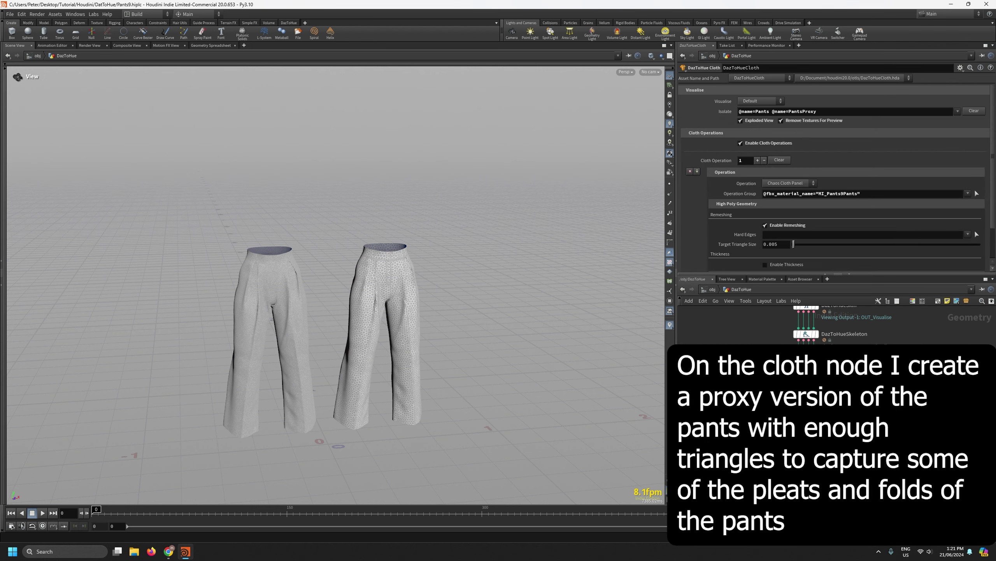
{"action": "left_click_drag", "start_coordinate": [486, 341], "coordinate": [413, 357]}
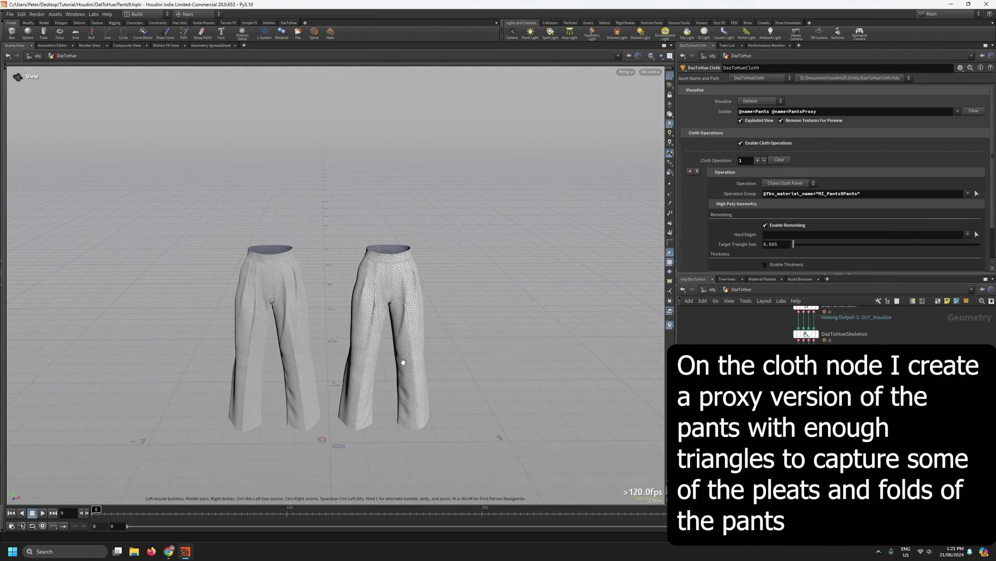
{"action": "scroll", "coordinate": [379, 372], "scroll_direction": "up", "scroll_amount": 3}
{"action": "scroll", "coordinate": [322, 250], "scroll_direction": "up", "scroll_amount": 3}
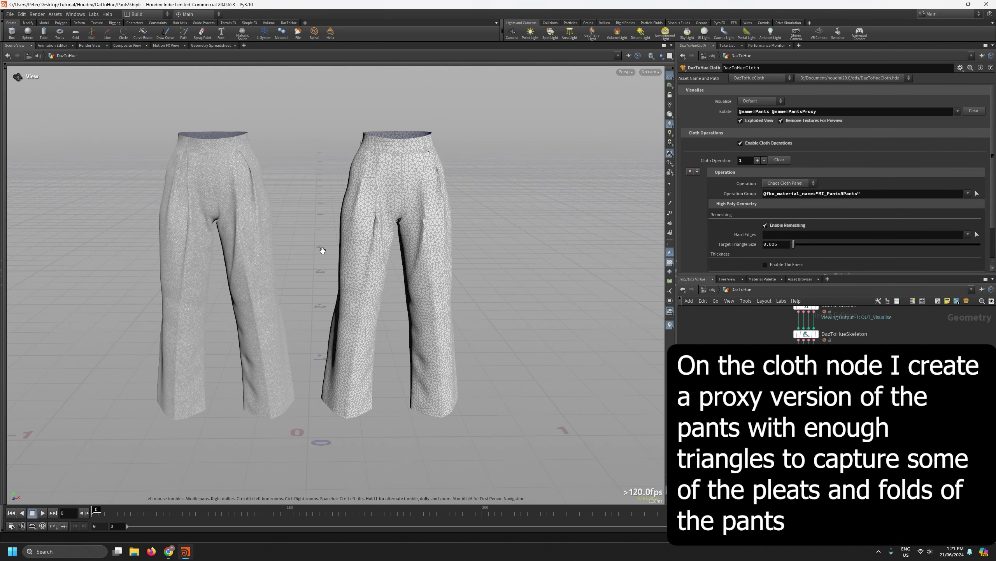
{"action": "scroll", "coordinate": [692, 213], "scroll_direction": "down", "scroll_amount": 1}
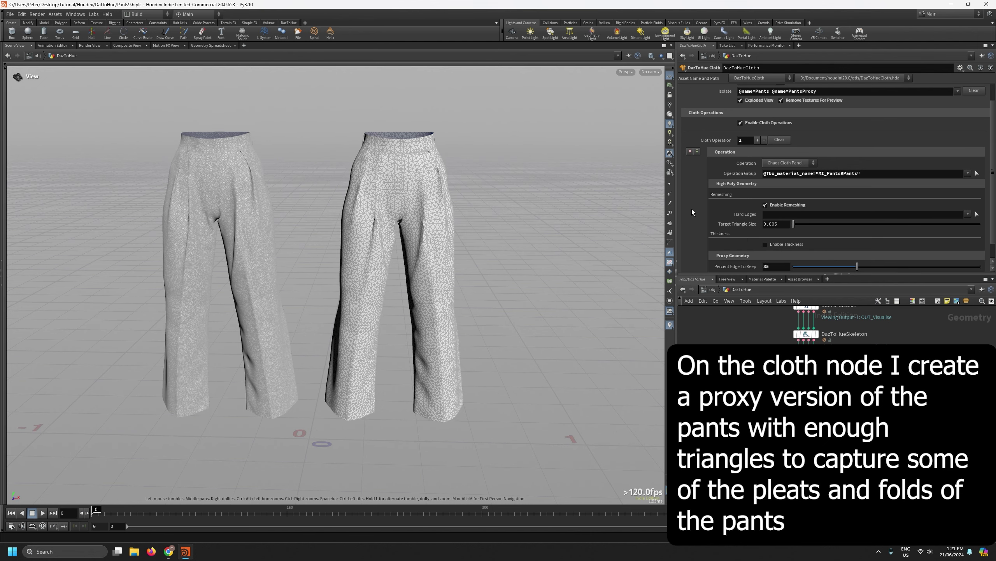
{"action": "left_click_drag", "start_coordinate": [718, 274], "coordinate": [716, 374]}
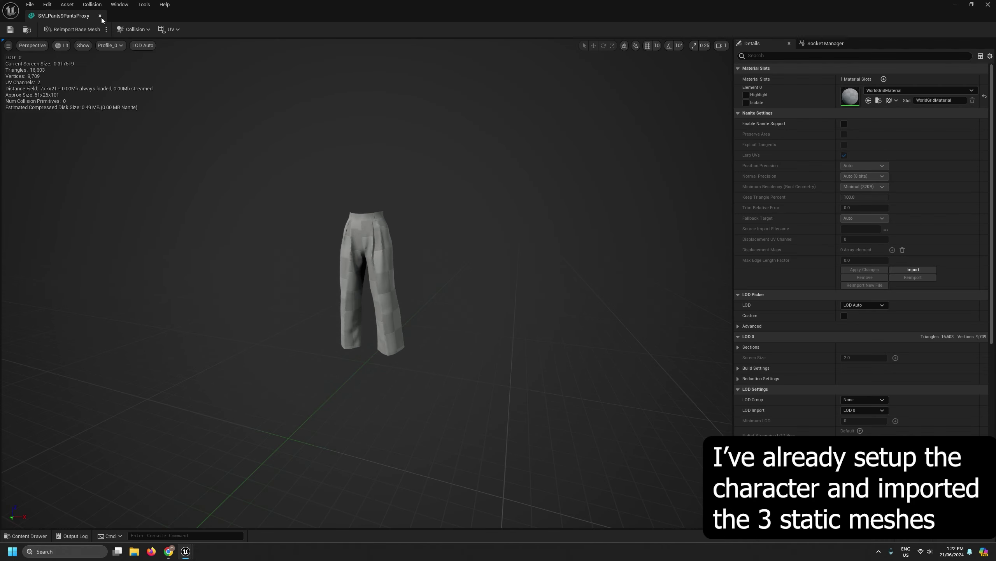
Close the SM_Pants9PantsProxy editor and open the CA_Pants cloth asset from the Pants folder.
{"action": "left_click", "coordinate": [100, 16]}
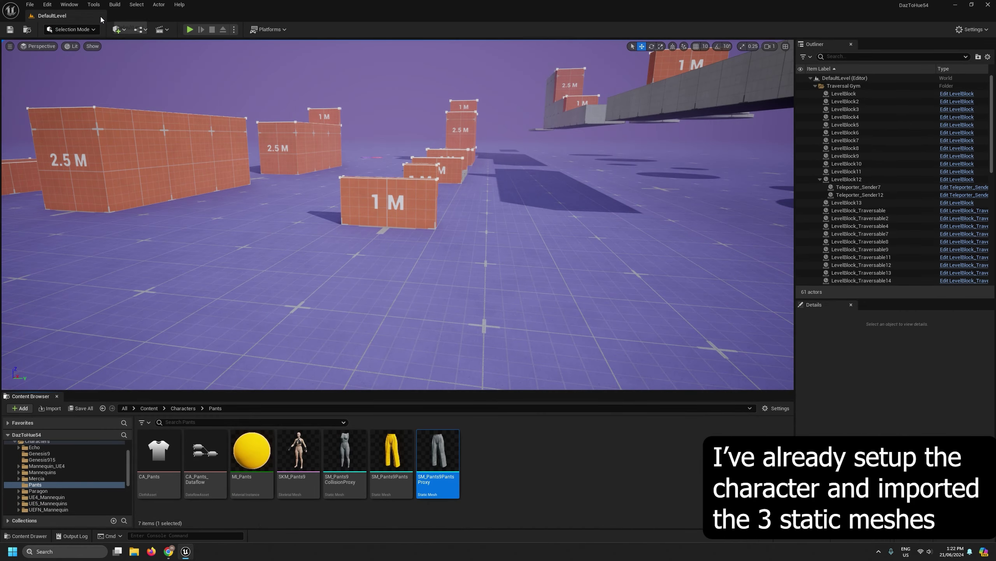
{"action": "left_click", "coordinate": [154, 452]}
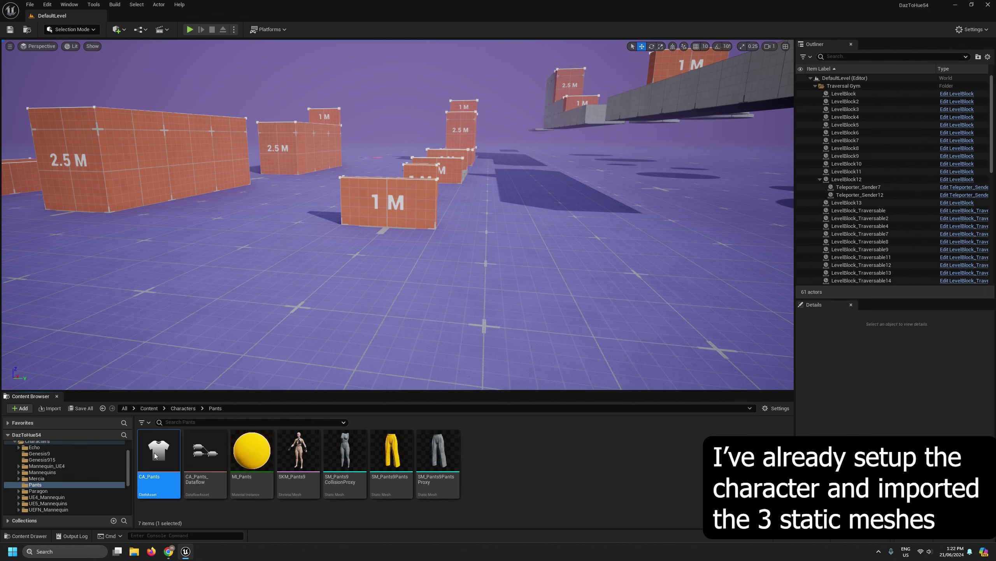
{"action": "double_click", "coordinate": [155, 454]}
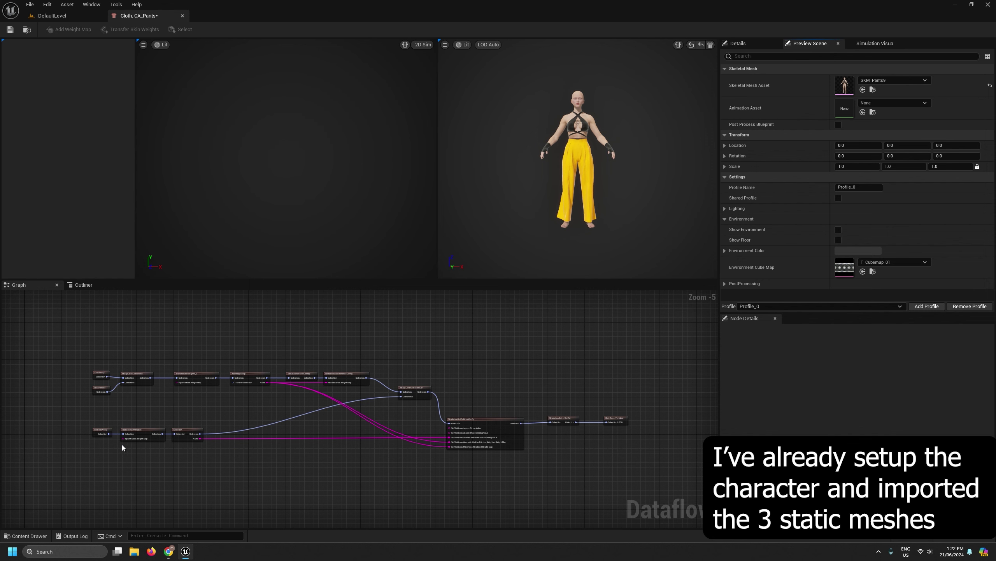
Check the meshes used by ClothProxy, ClothRender and CollisionProxy, then preview the merged pants.
{"action": "scroll", "coordinate": [122, 445], "scroll_direction": "up", "scroll_amount": 2}
{"action": "scroll", "coordinate": [151, 462], "scroll_direction": "down", "scroll_amount": 1}
{"action": "mouse_move", "coordinate": [211, 470]}
{"action": "right_mouse_down"}
{"action": "mouse_move", "coordinate": [200, 483]}
{"action": "mouse_move", "coordinate": [218, 463]}
{"action": "right_mouse_up"}
{"action": "scroll", "coordinate": [200, 483], "scroll_direction": "down", "scroll_amount": 1}
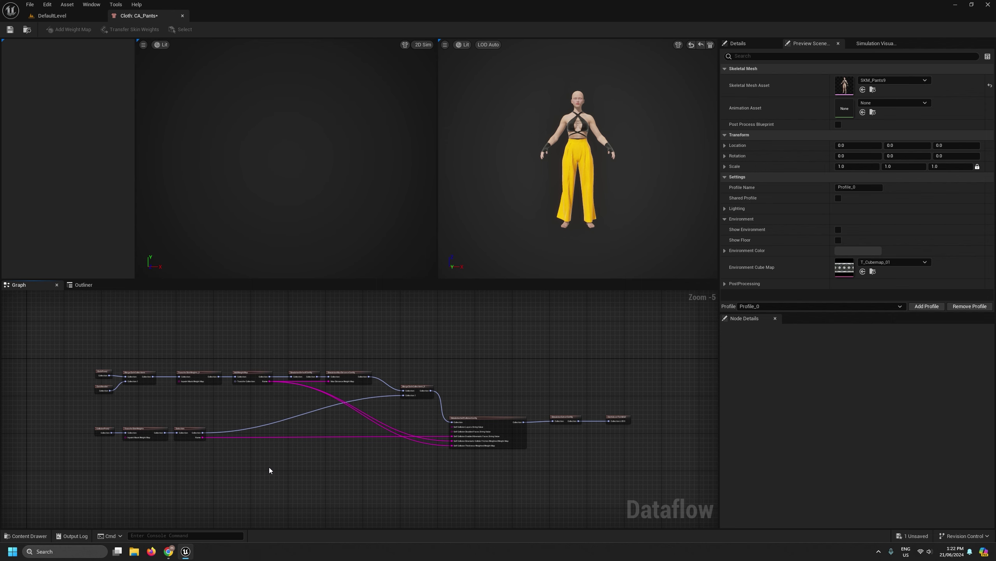
{"action": "scroll", "coordinate": [98, 400], "scroll_direction": "up", "scroll_amount": 3}
{"action": "scroll", "coordinate": [82, 352], "scroll_direction": "up", "scroll_amount": 2}
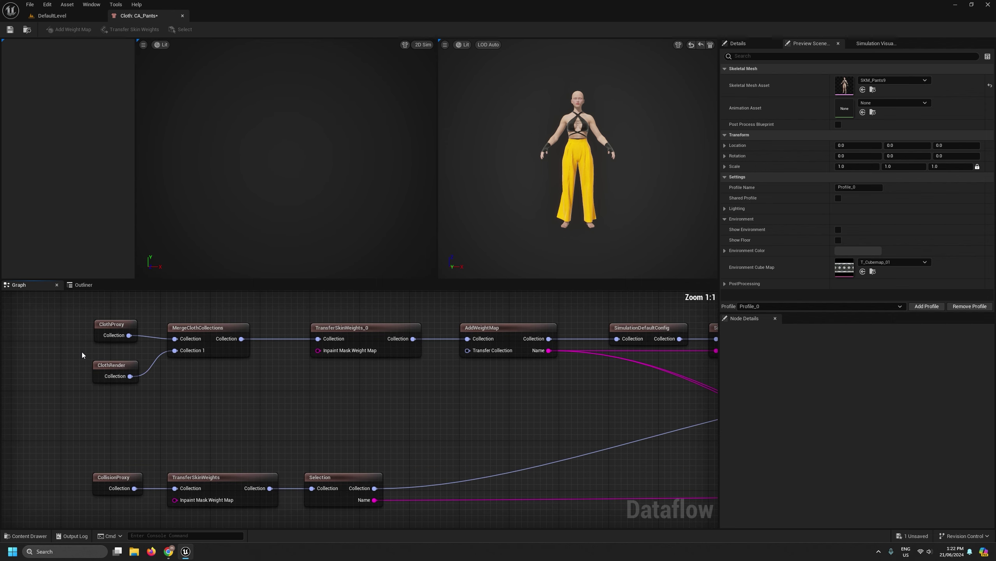
{"action": "left_click", "coordinate": [107, 324]}
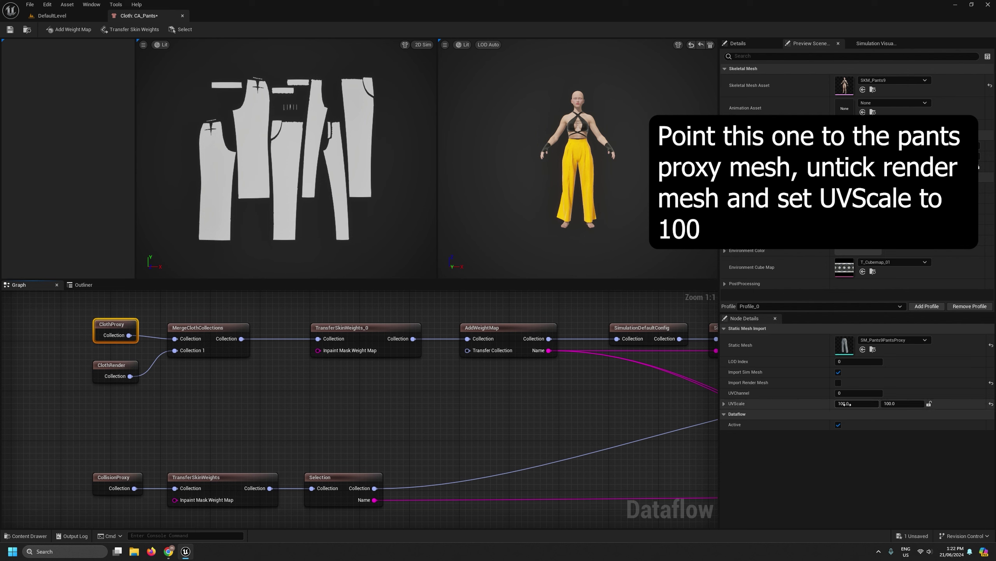
{"action": "left_click", "coordinate": [129, 371]}
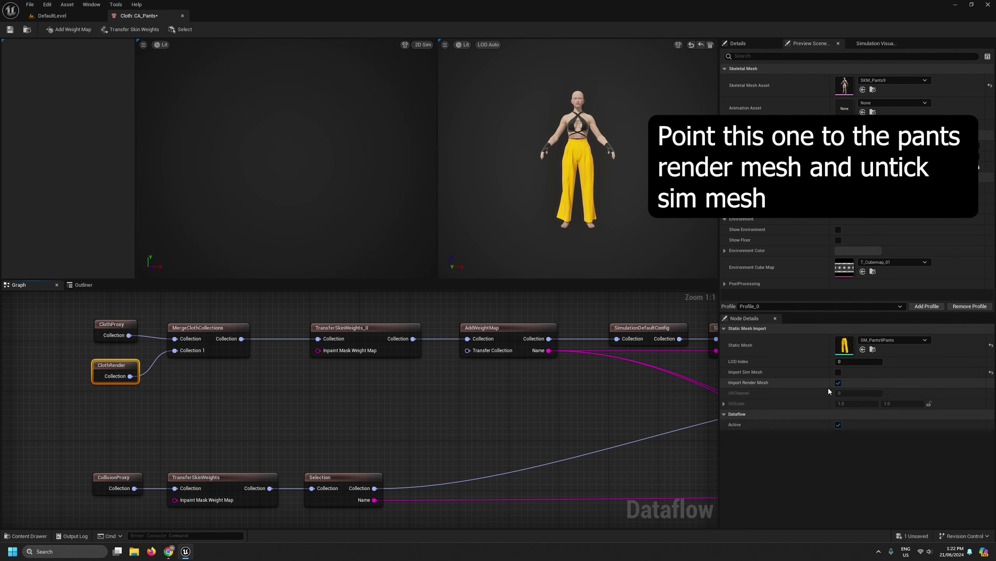
{"action": "left_click", "coordinate": [127, 479]}
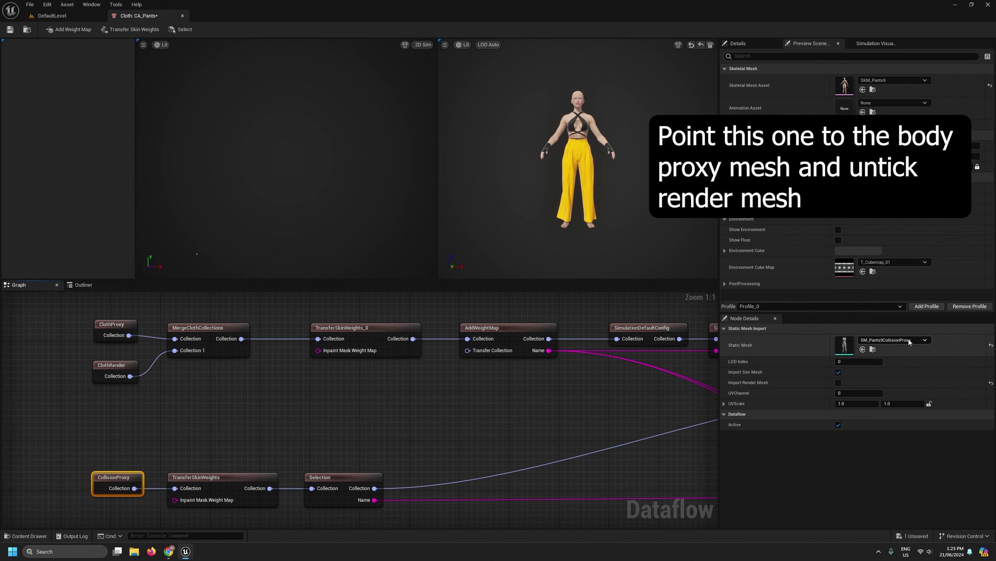
{"action": "left_click", "coordinate": [234, 328]}
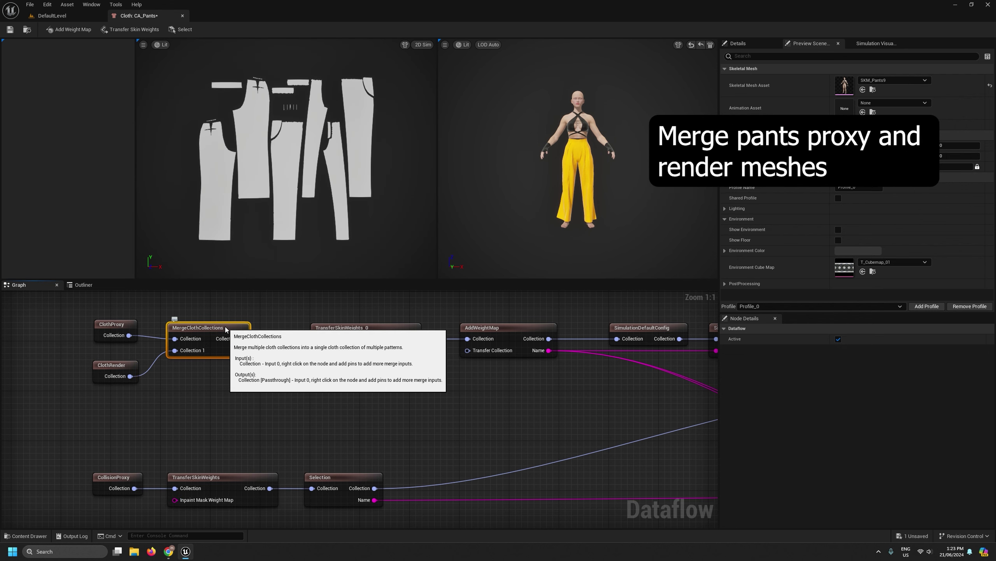
Review skin weights and the waistband MaxDistance map in the 3D Sim preview, then SimulationDefaultConfig.
{"action": "left_click", "coordinate": [358, 329]}
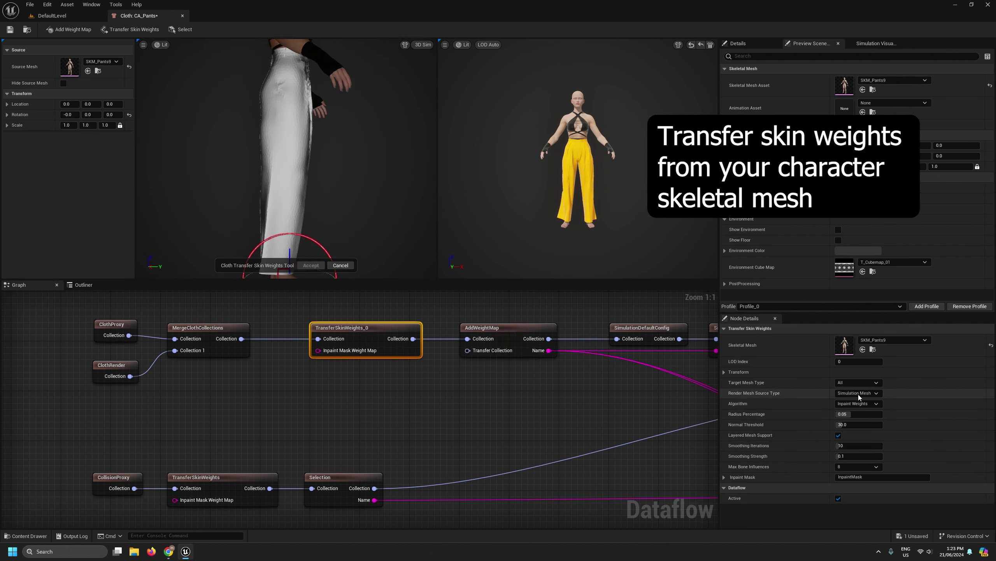
{"action": "left_click", "coordinate": [526, 327]}
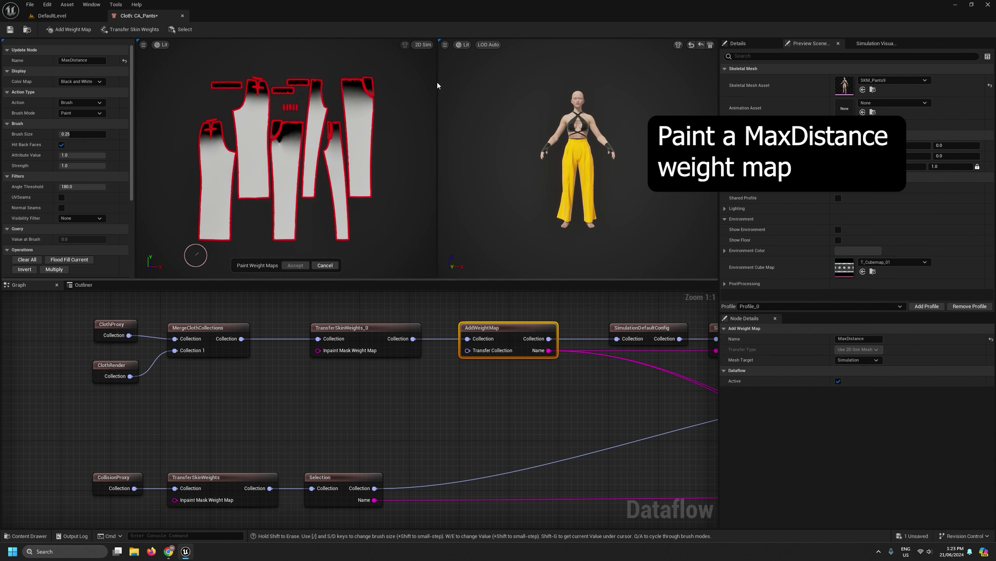
{"action": "left_click", "coordinate": [423, 45]}
{"action": "left_click", "coordinate": [431, 65]}
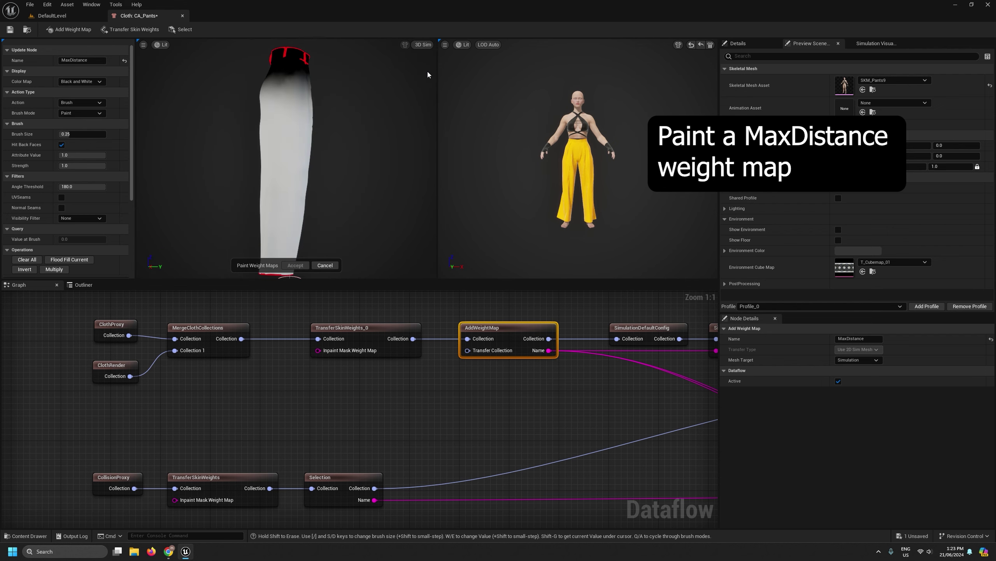
{"action": "middle_click_drag", "start_coordinate": [275, 272], "coordinate": [289, 253]}
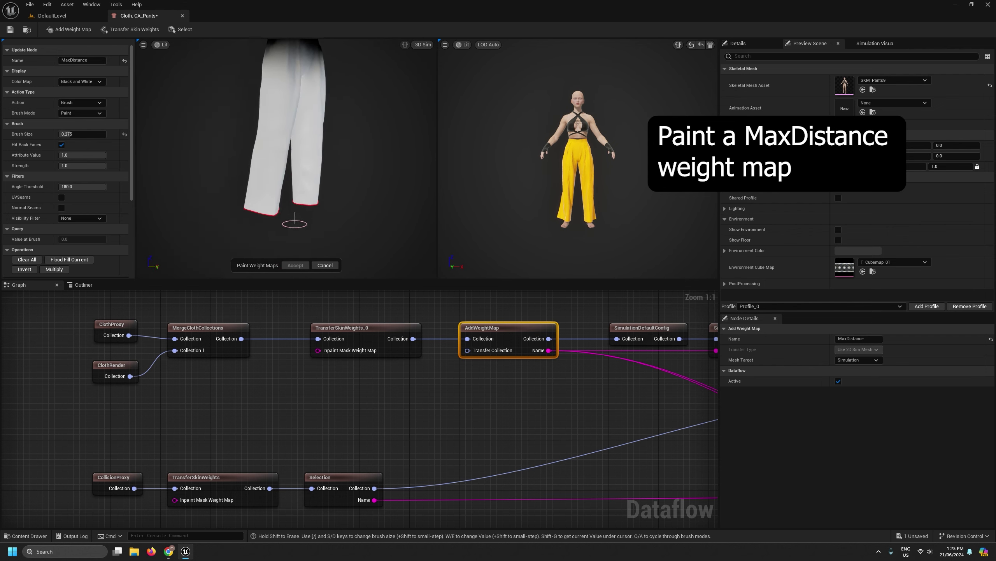
{"action": "left_click", "coordinate": [643, 328]}
{"action": "right_click_drag", "start_coordinate": [628, 387], "coordinate": [373, 384]}
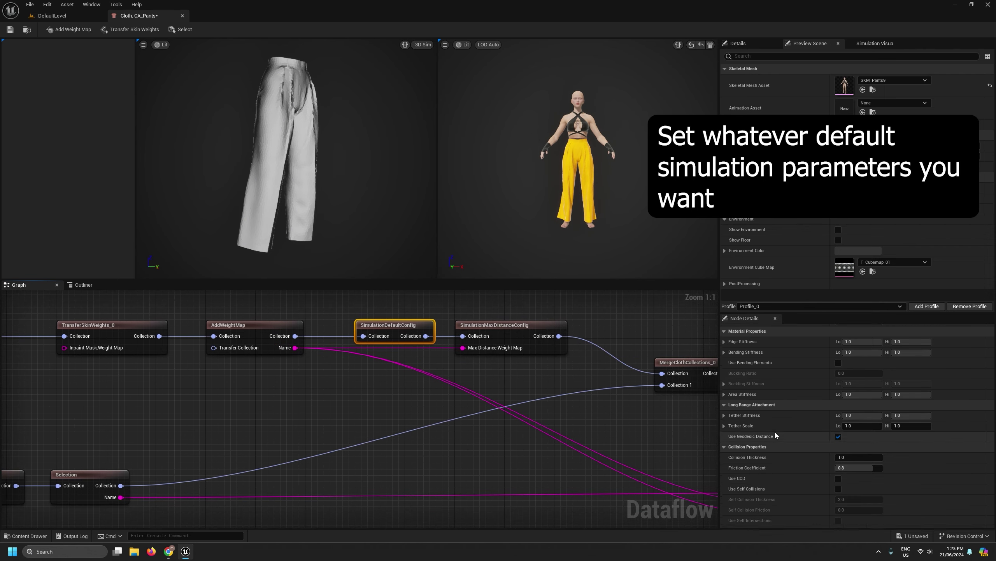
Check the Max Distance override: painted MaxDistance map with range 0.0 to 15.0.
{"action": "mouse_move", "coordinate": [738, 372]}
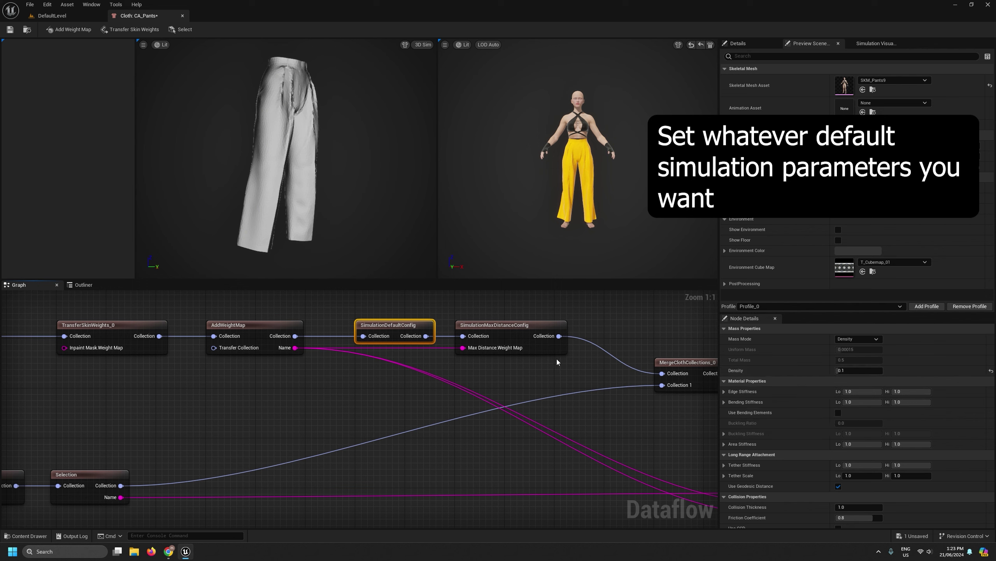
{"action": "left_click", "coordinate": [517, 328]}
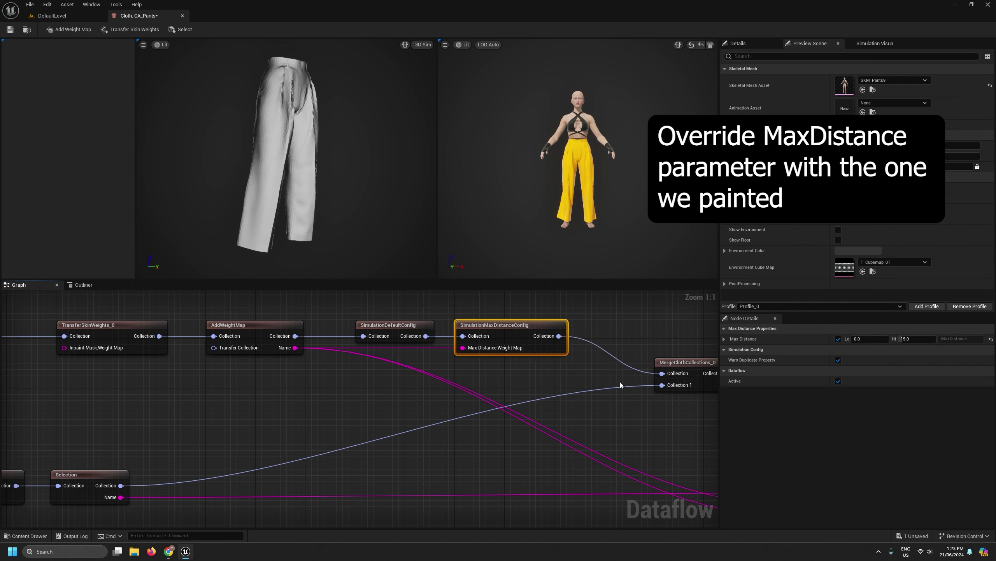
{"action": "scroll", "coordinate": [621, 385], "scroll_direction": "down", "scroll_amount": 3}
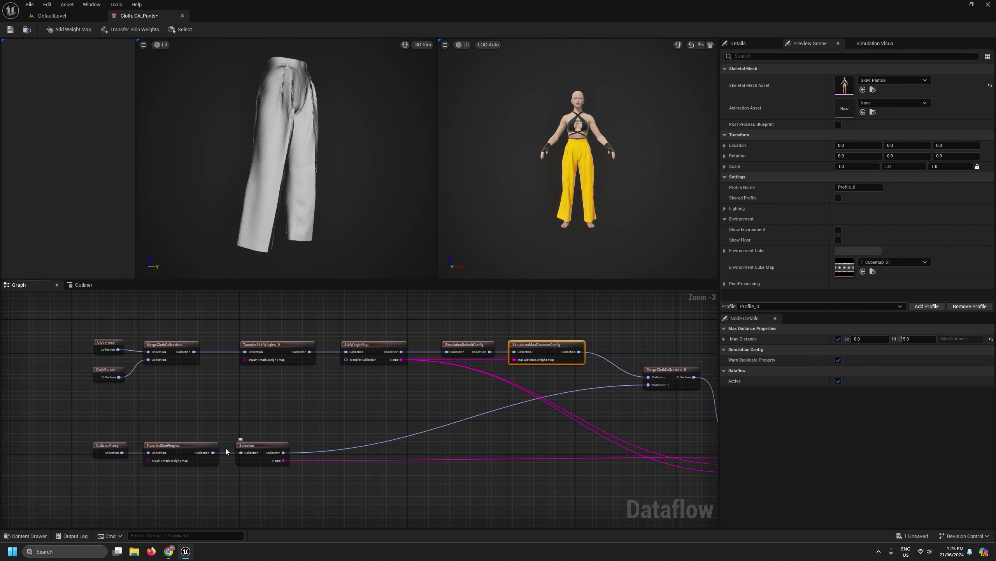
Review the collision proxy's skin weight transfer, its Kinematic_Faces selection, and the merge with the pants.
{"action": "left_click", "coordinate": [125, 451]}
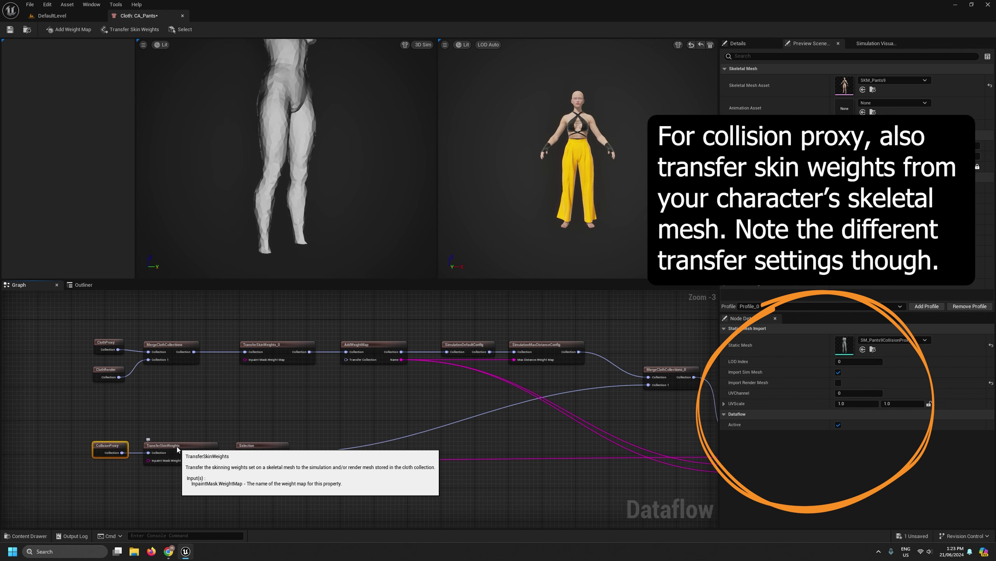
{"action": "left_click", "coordinate": [177, 447]}
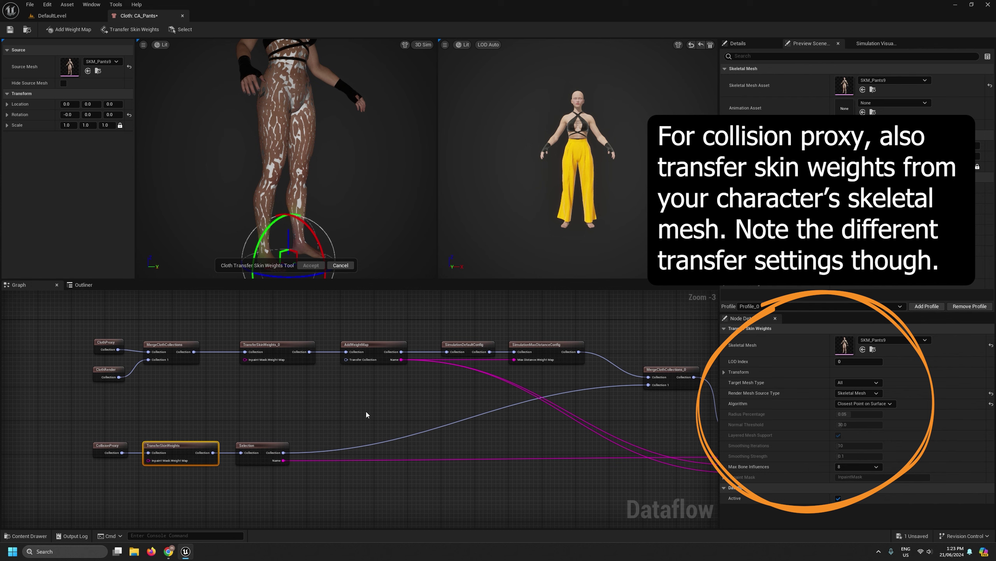
{"action": "left_click", "coordinate": [273, 450]}
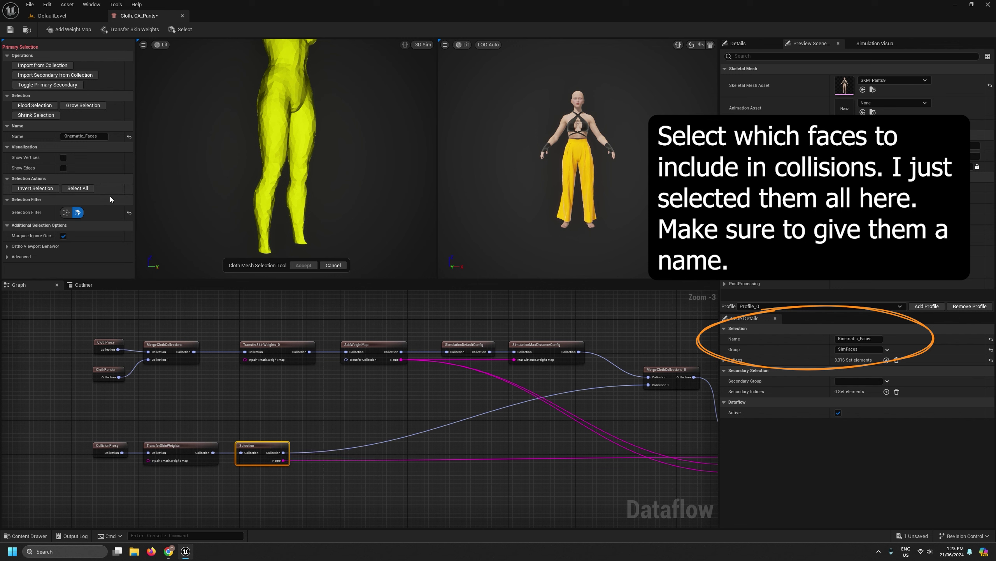
{"action": "right_click_drag", "start_coordinate": [513, 430], "coordinate": [252, 421]}
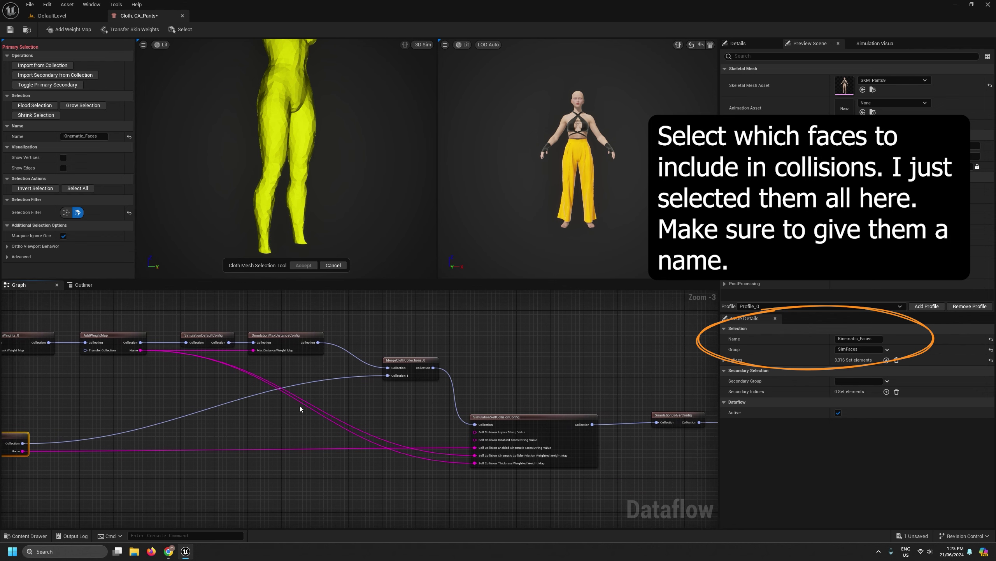
{"action": "left_click", "coordinate": [437, 375]}
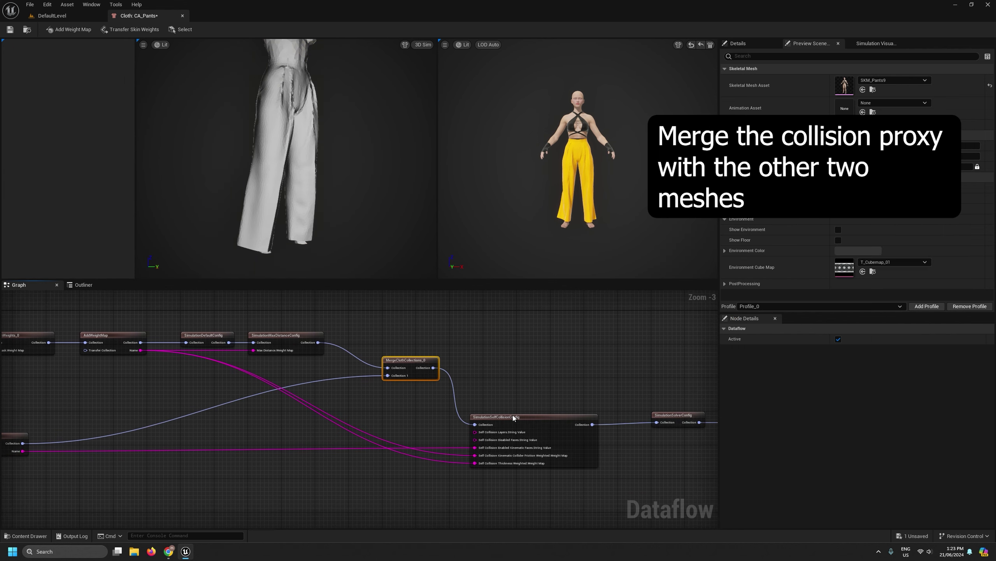
Review self-collision settings, including 0.075 kinematic collider thickness, then the solver iteration settings.
{"action": "left_click", "coordinate": [510, 422]}
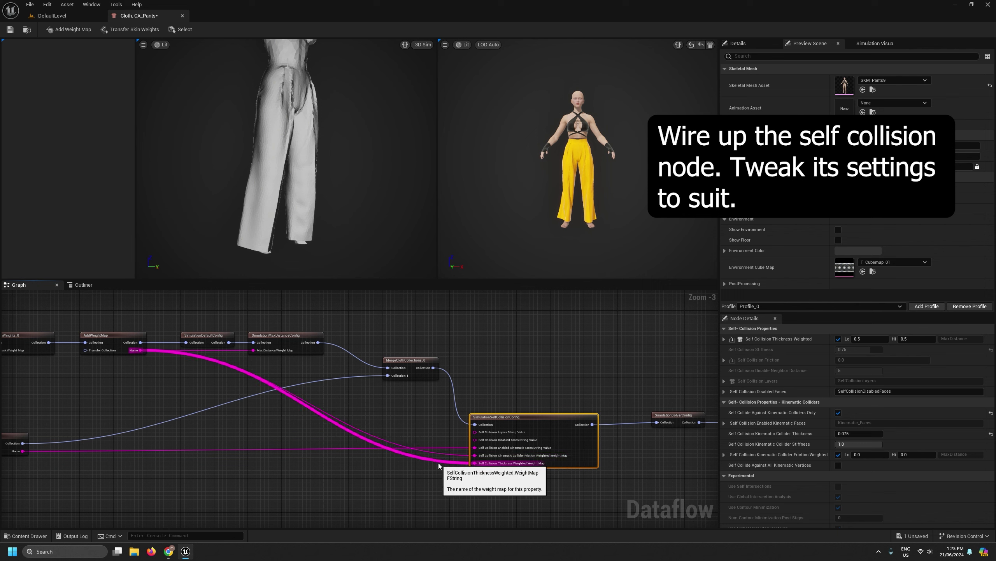
{"action": "double_click", "coordinate": [529, 417]}
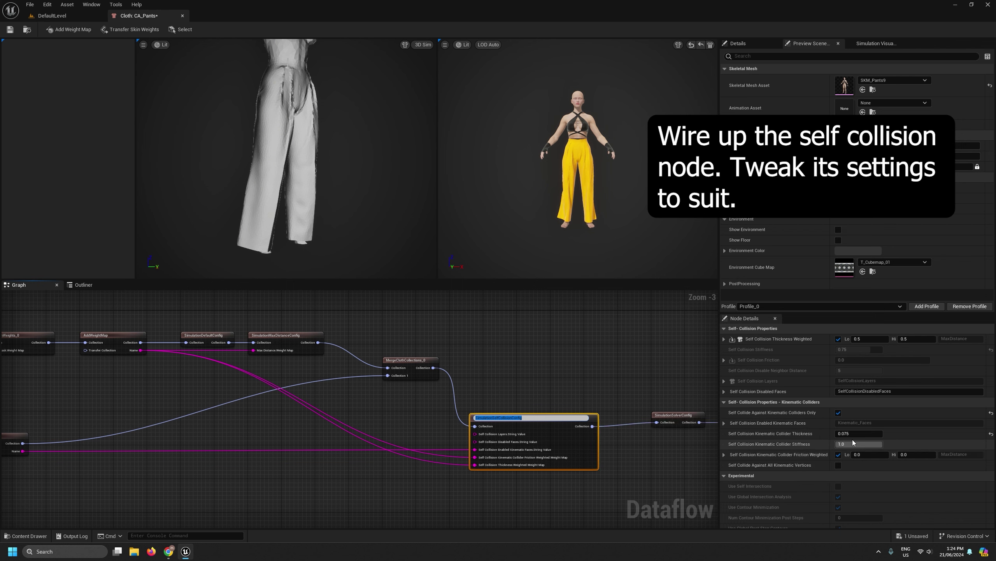
{"action": "right_click_drag", "start_coordinate": [682, 463], "coordinate": [486, 464]}
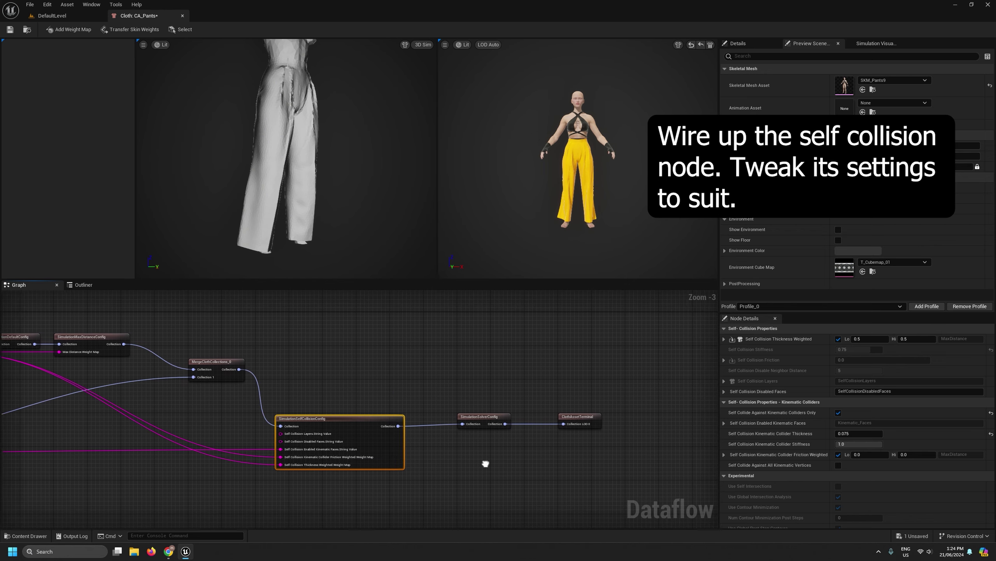
{"action": "left_click", "coordinate": [482, 417]}
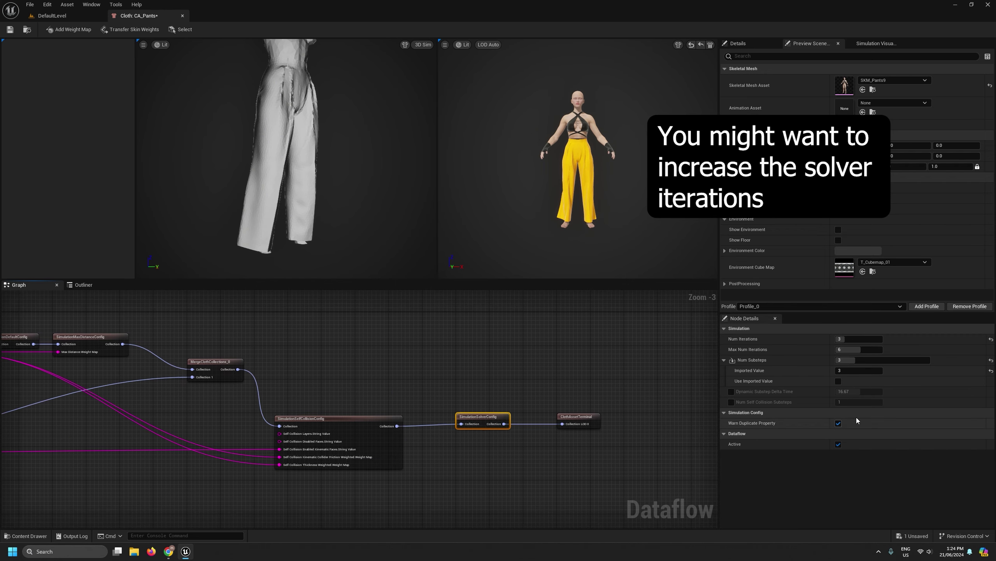